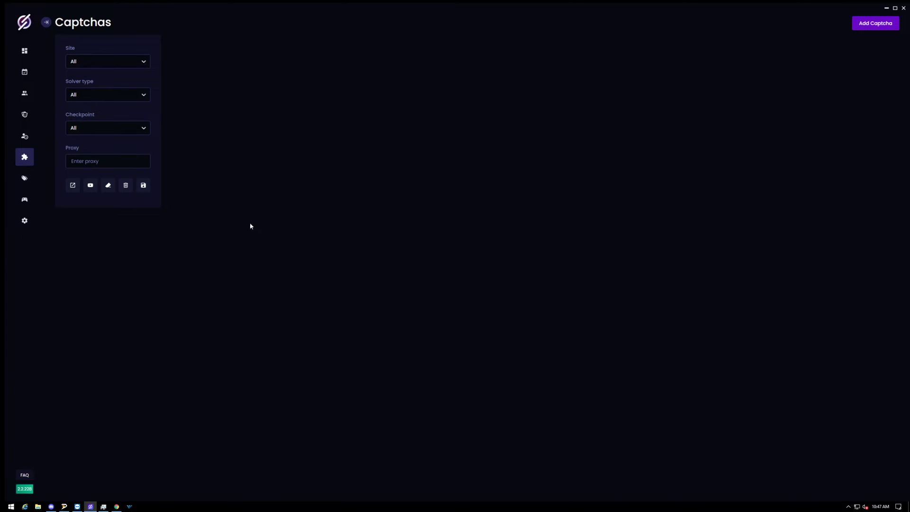
Add more blank captcha solver cards to the Captchas page
click(868, 28)
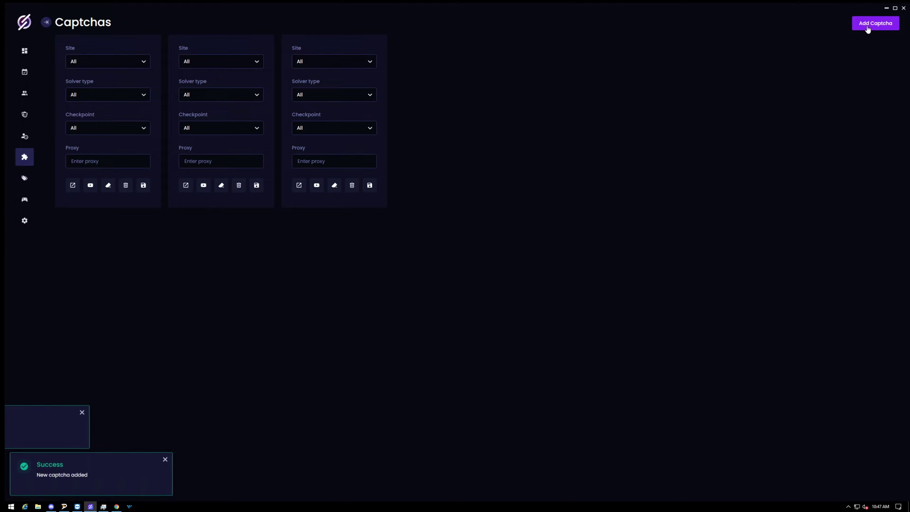
click(868, 28)
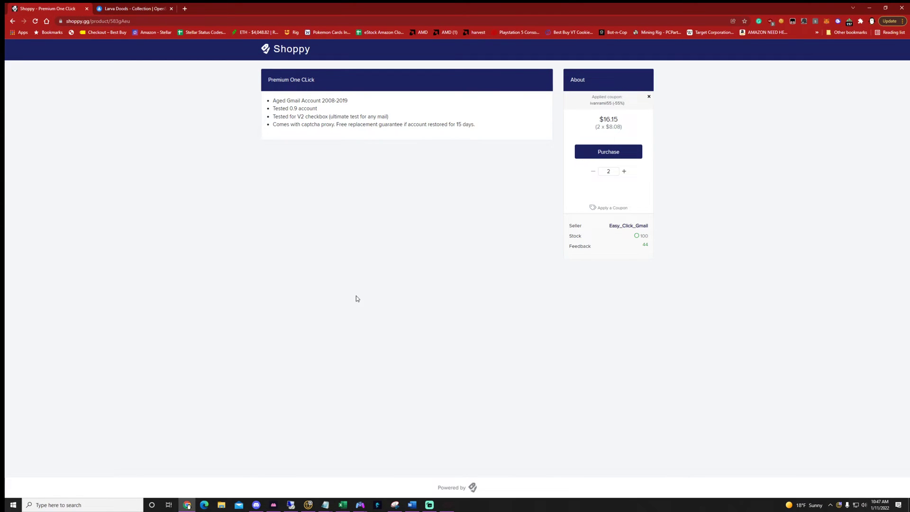
click(648, 97)
click(609, 190)
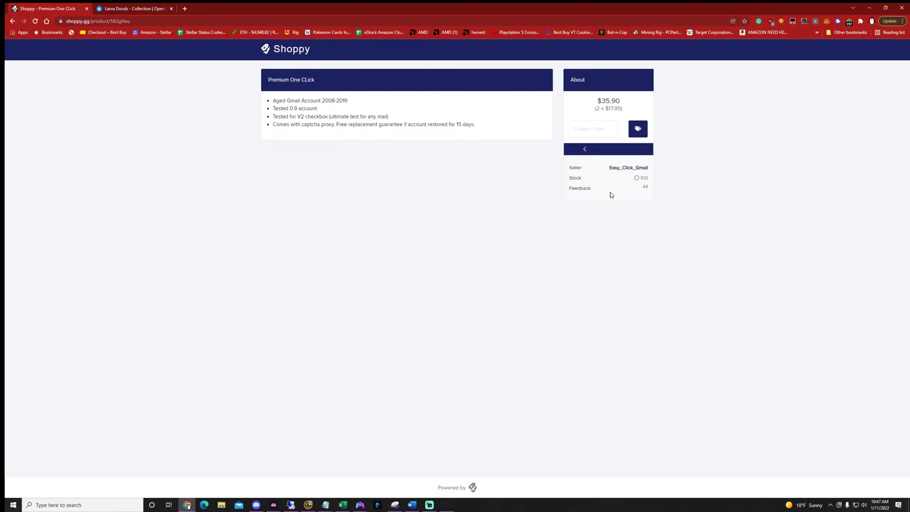
text(i)
text(vanramii)
text(55)
click(637, 129)
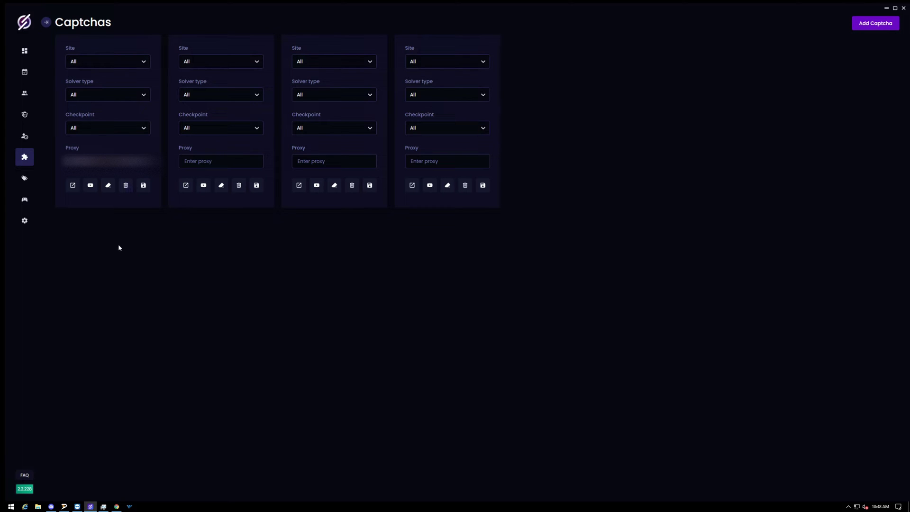
Save the first captcha card's proxy and launch its YouTube login window
click(144, 187)
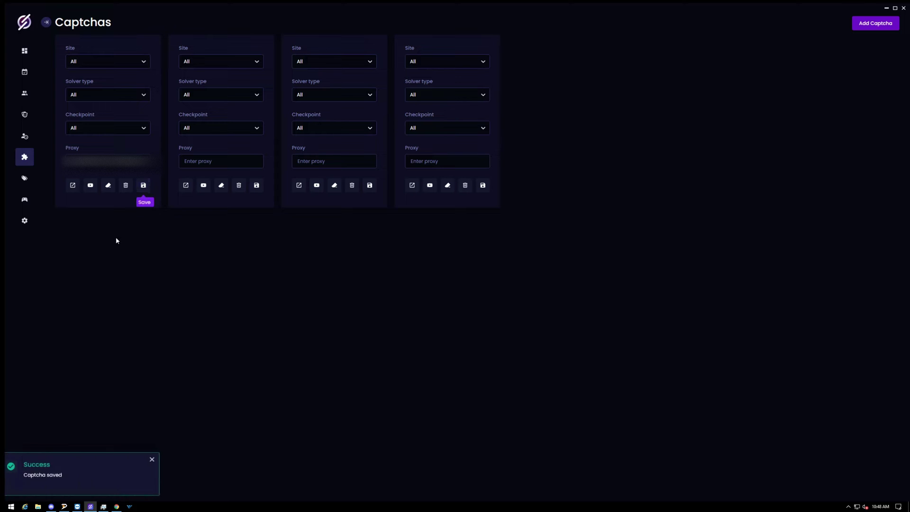
click(92, 191)
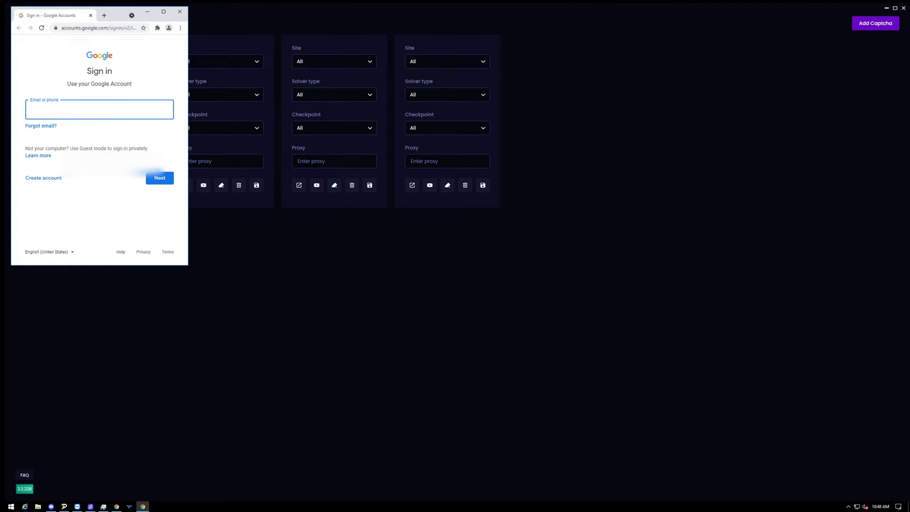
Sign the first harvester into Google and YouTube, close it, and save the card
click(161, 178)
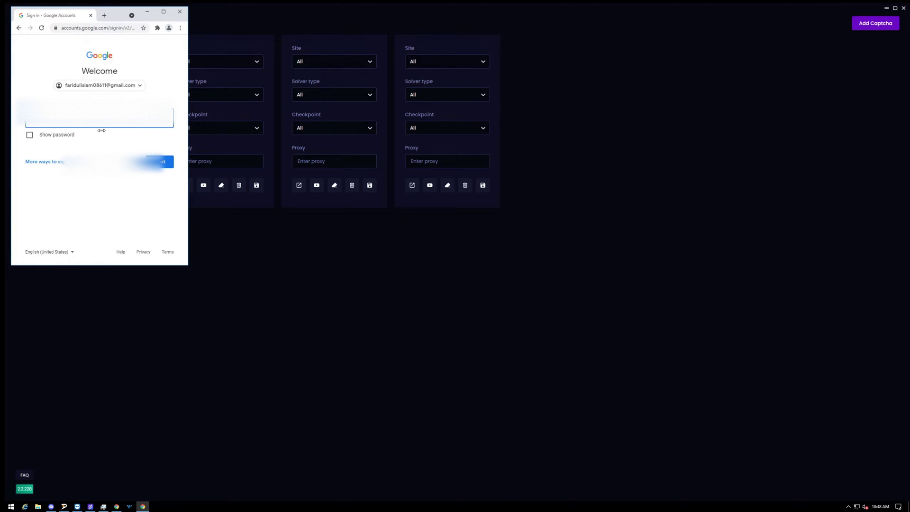
click(162, 163)
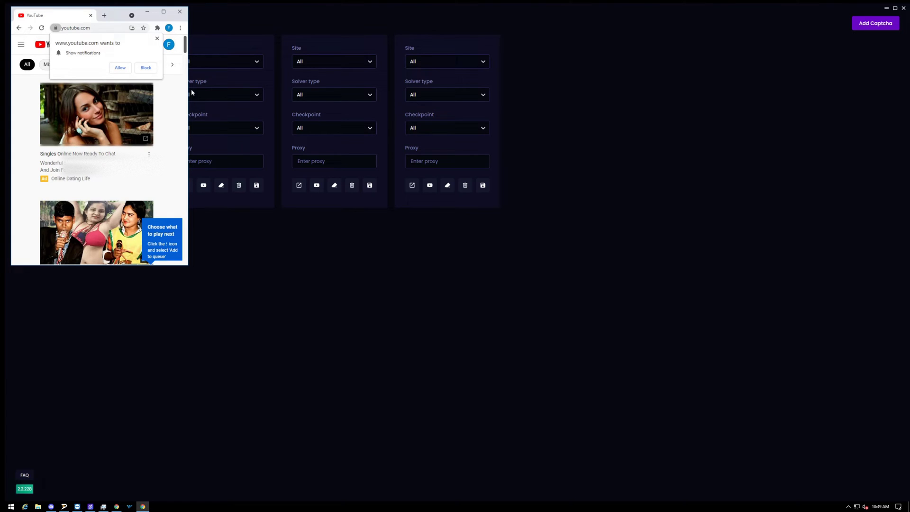
click(158, 38)
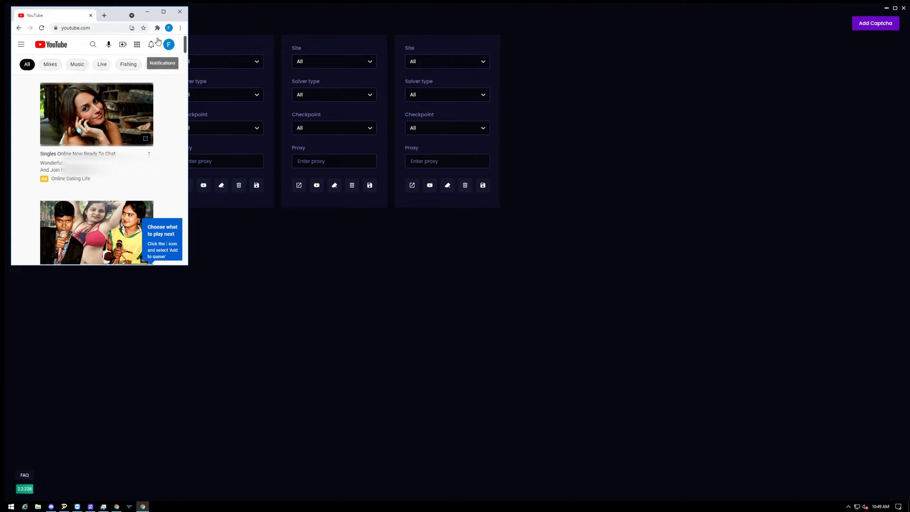
click(183, 16)
click(146, 188)
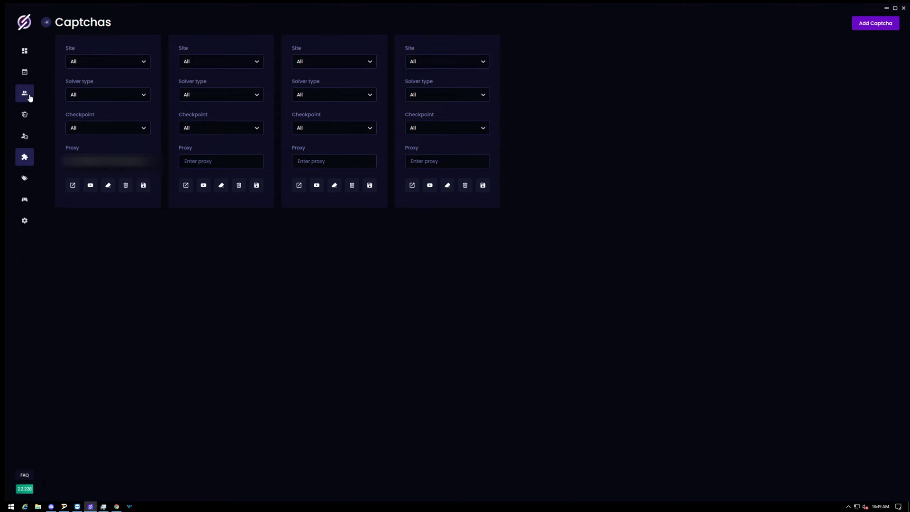
Filter the Tasks page to show only Amd task groups
click(24, 72)
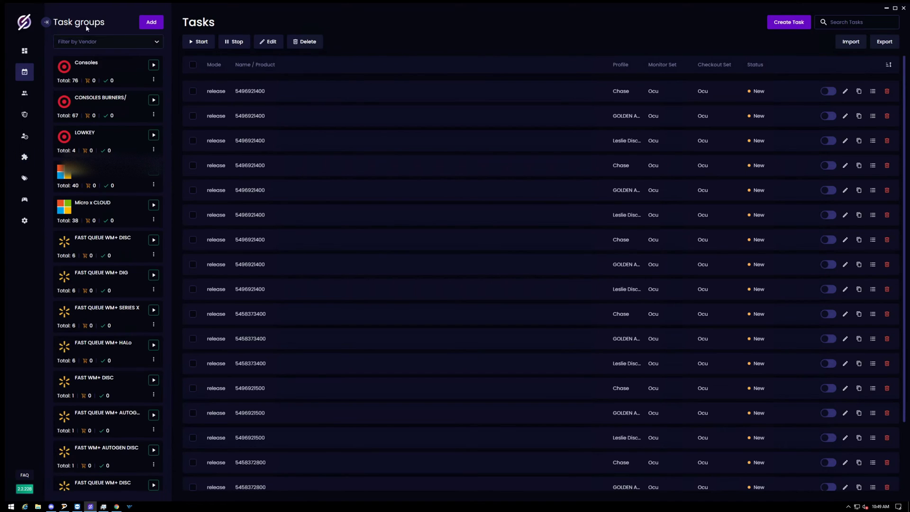
click(107, 41)
click(65, 67)
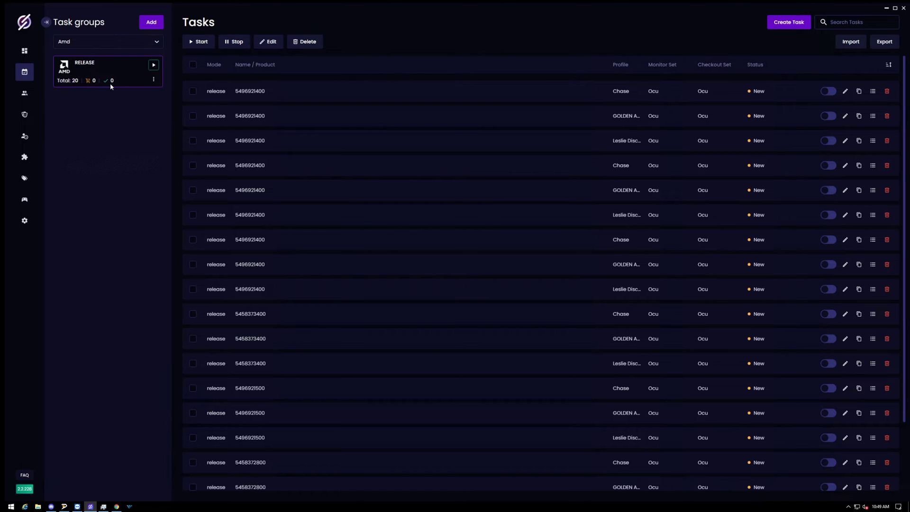
Create a task group named 'YT RELEASE' with Amd as its site
click(151, 22)
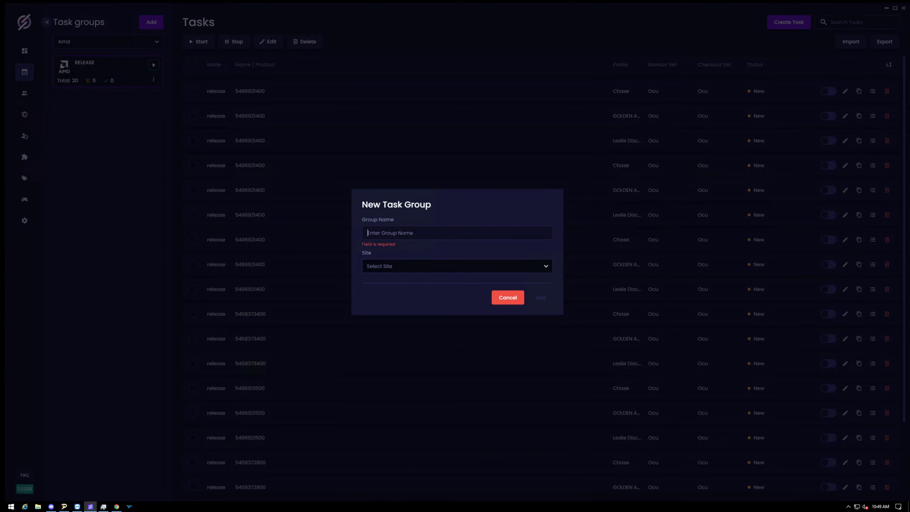
text(YT RELEA)
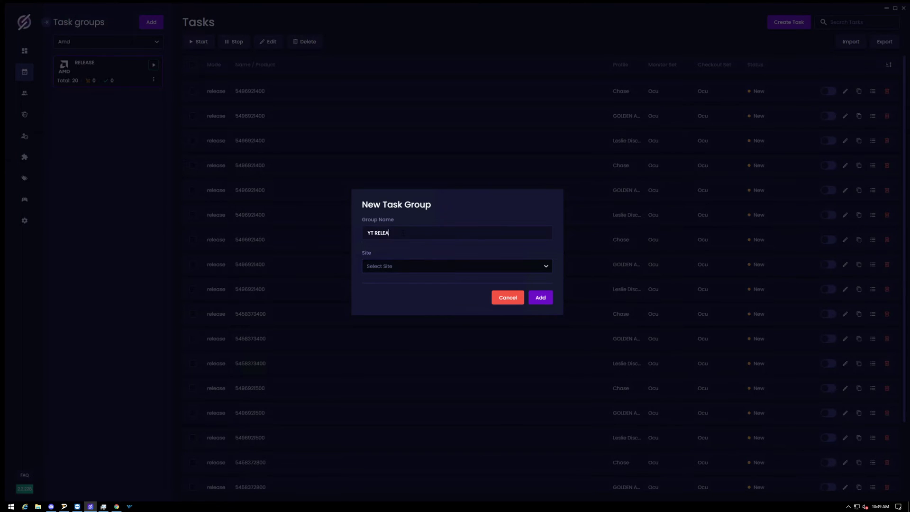
text(SE)
click(441, 266)
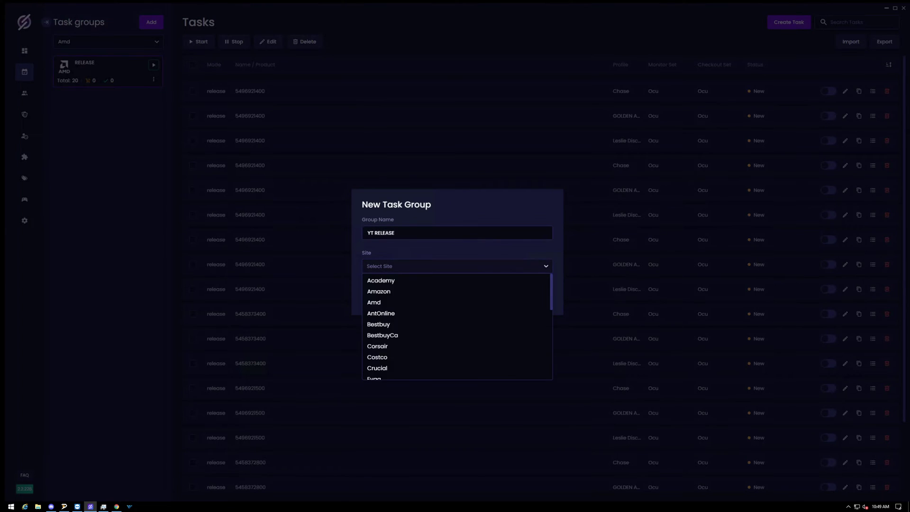
click(377, 303)
click(545, 298)
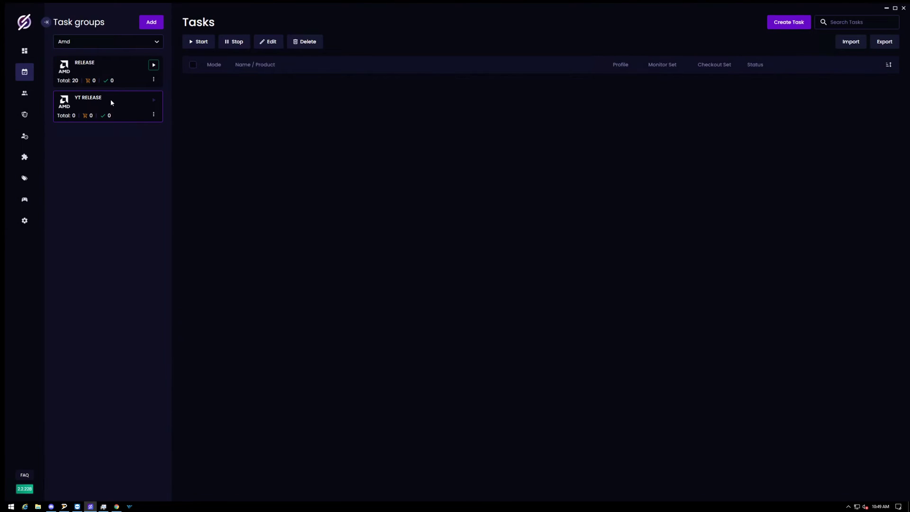
Begin a new YT RELEASE task with release mode selected
click(778, 29)
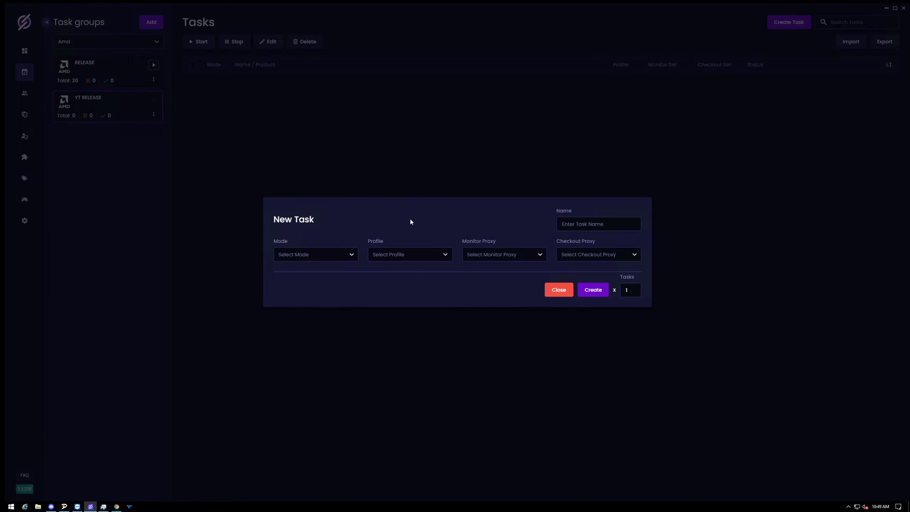
click(278, 254)
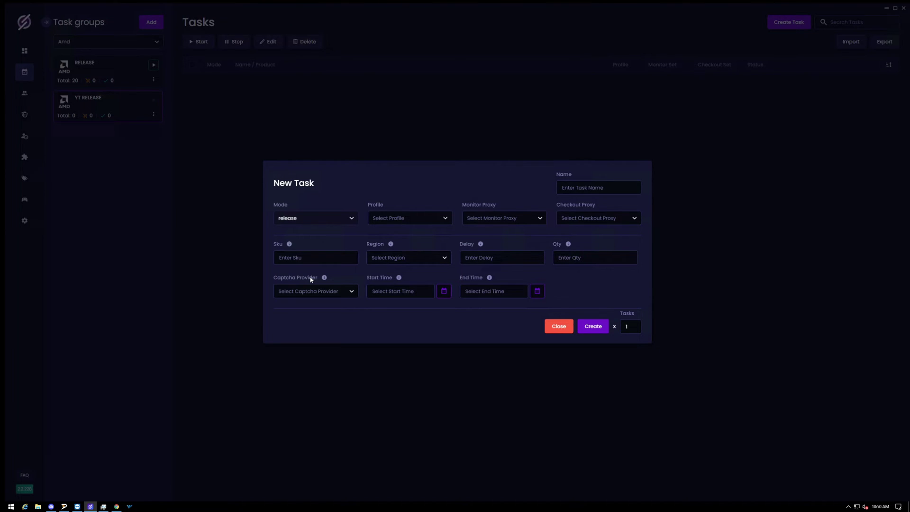
click(411, 218)
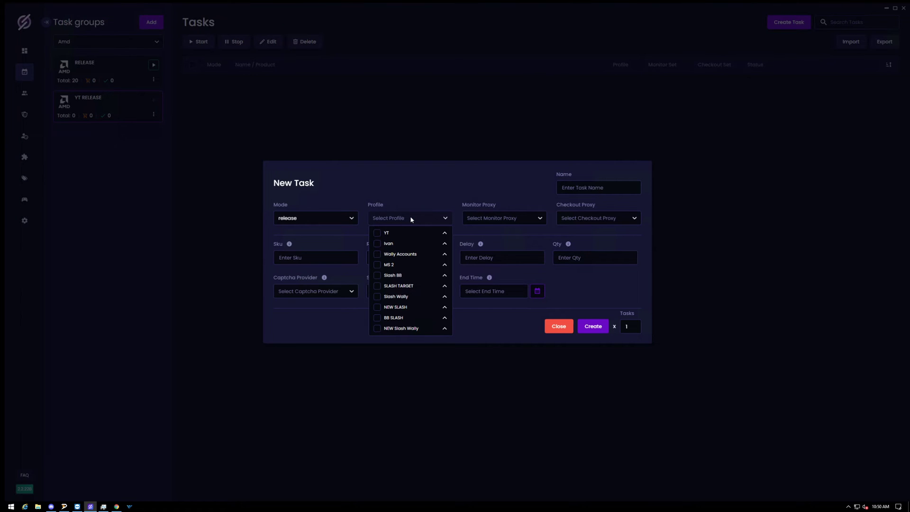
Assign profiles Slash 1–5 from the NEW SLASH group to the task
click(392, 309)
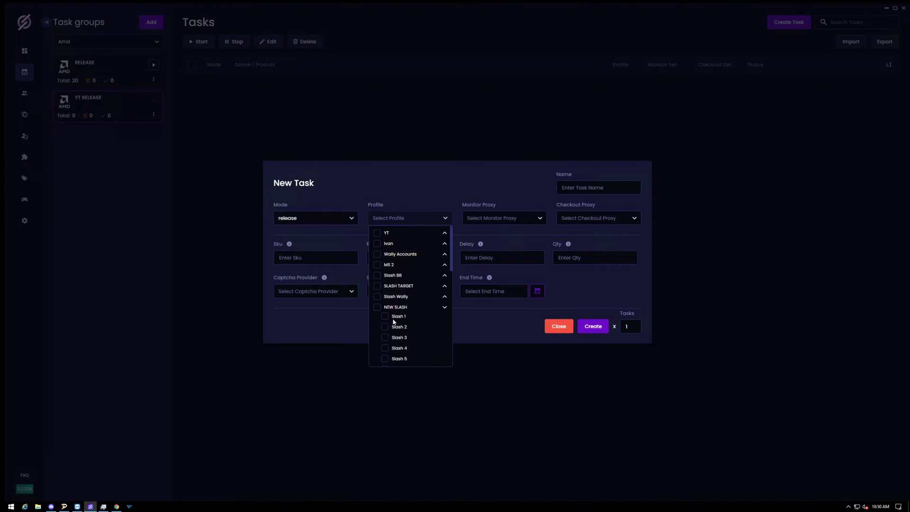
click(385, 327)
click(384, 347)
click(412, 197)
Set both monitor and checkout proxies to AYCD Oxys Resis
click(497, 217)
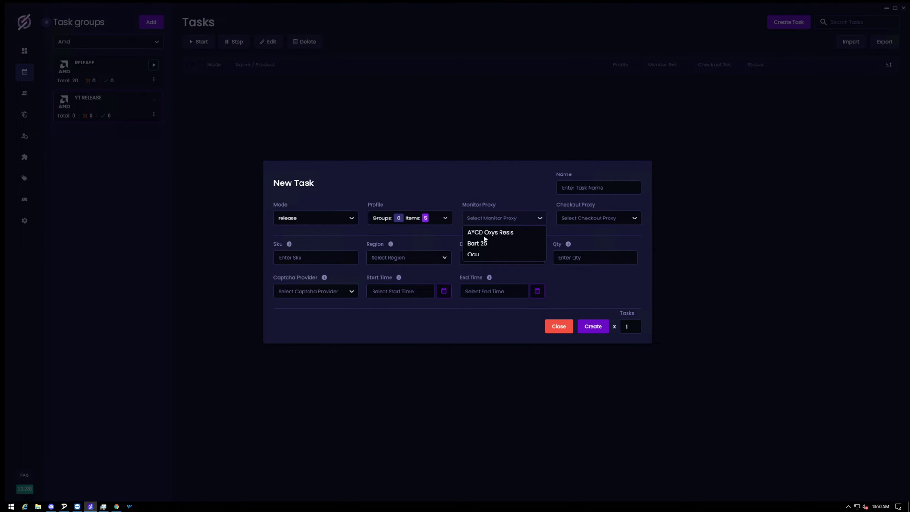
click(487, 232)
click(597, 217)
click(582, 234)
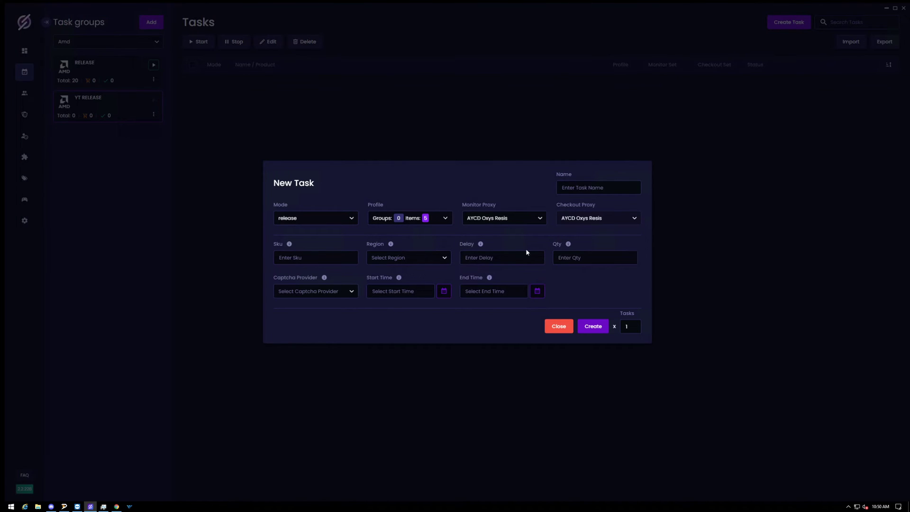
key(Tab)
click(51, 507)
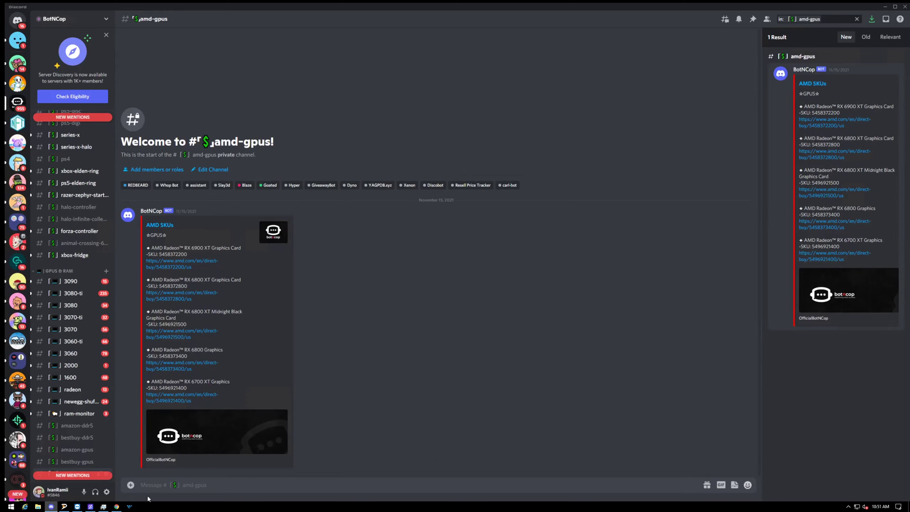
mouse_move(213, 334)
double_click(178, 254)
double_click(173, 387)
key(ctrl+c)
click(90, 507)
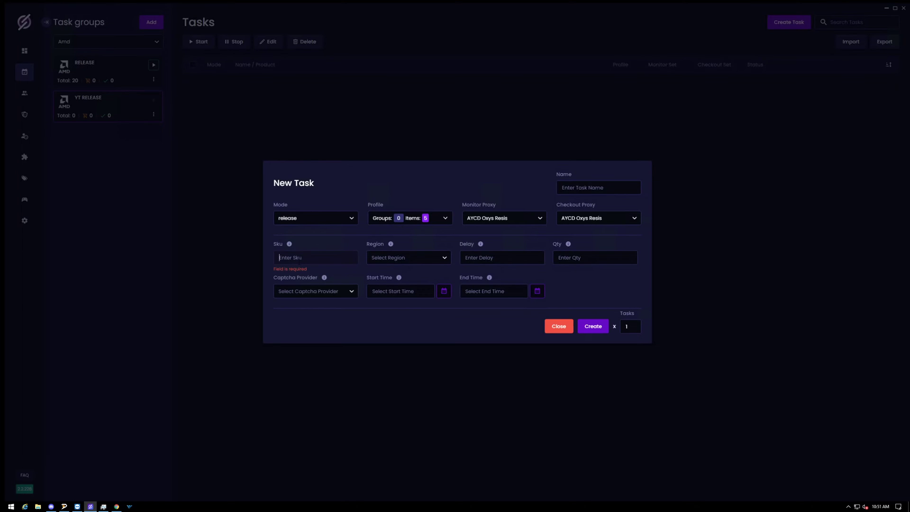
click(298, 258)
key(ctrl+v)
click(401, 257)
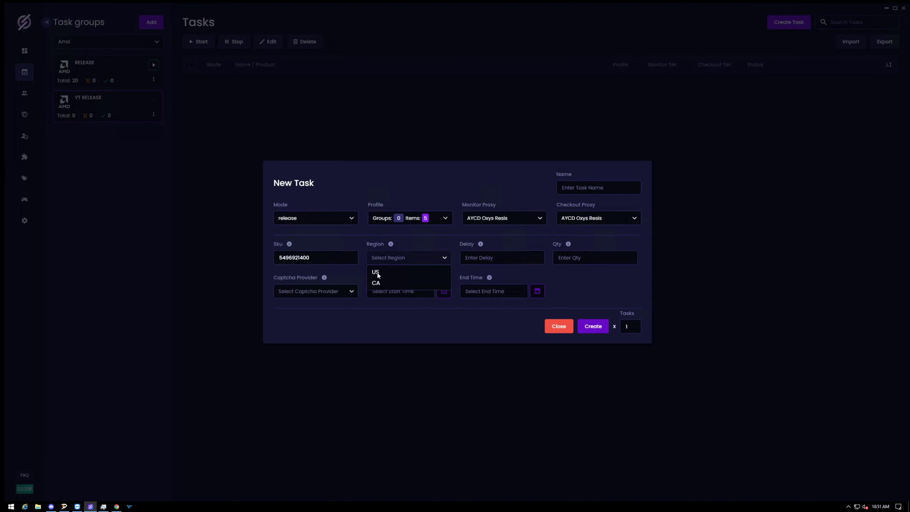
click(376, 274)
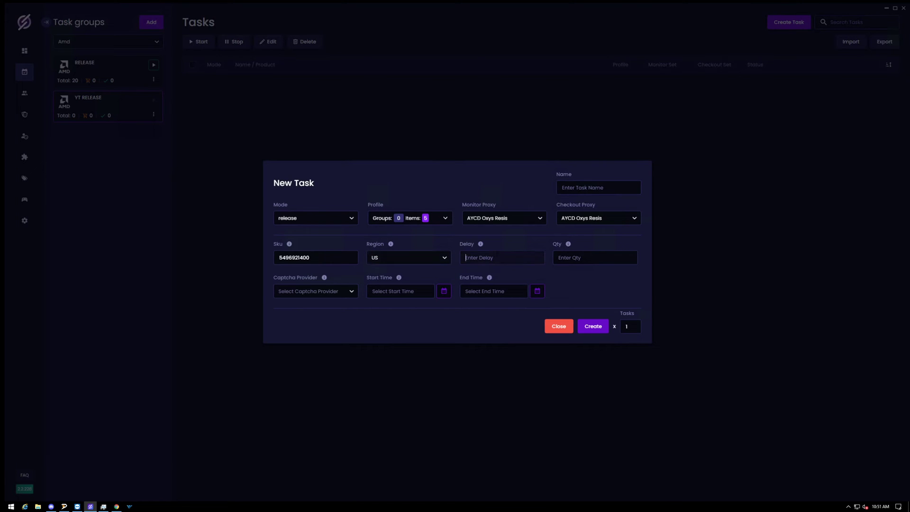
text(300)
text(0)
Use 3000 delay, quantity 1 and solver captcha, then create the five tasks
key(Tab)
text(1)
click(289, 293)
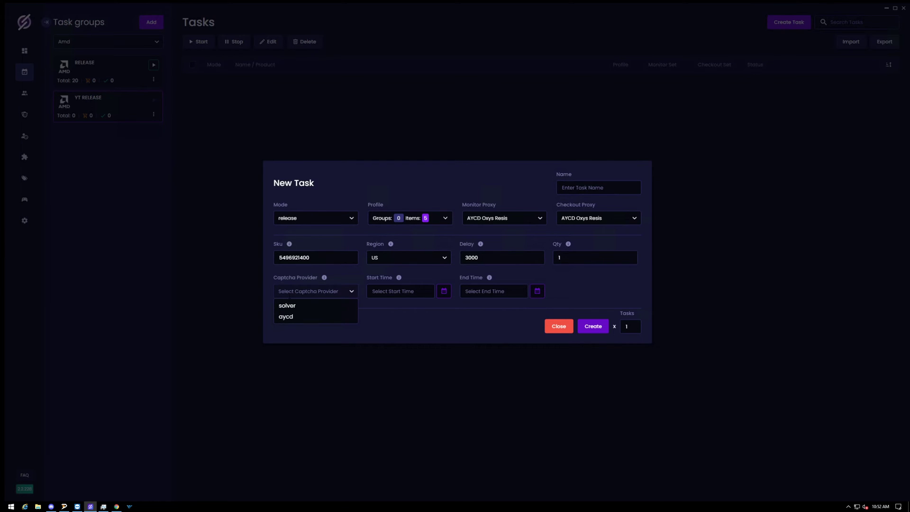
click(289, 304)
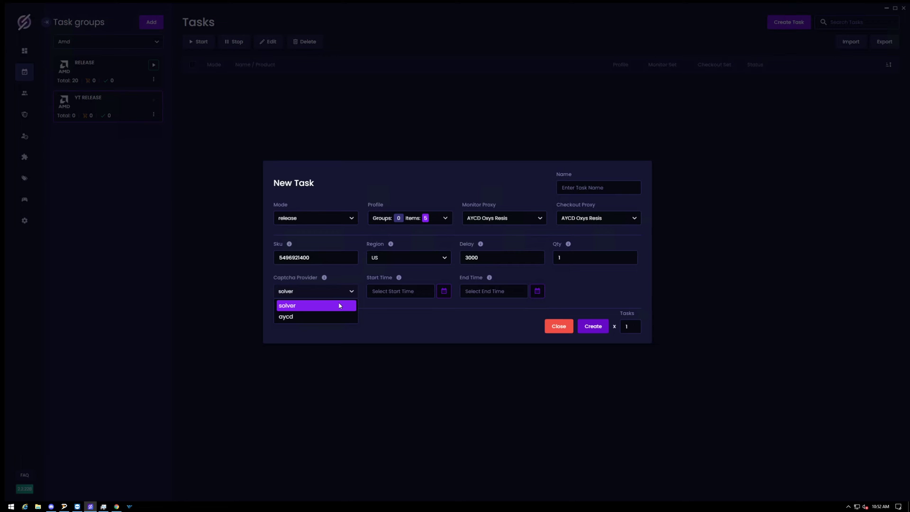
click(379, 314)
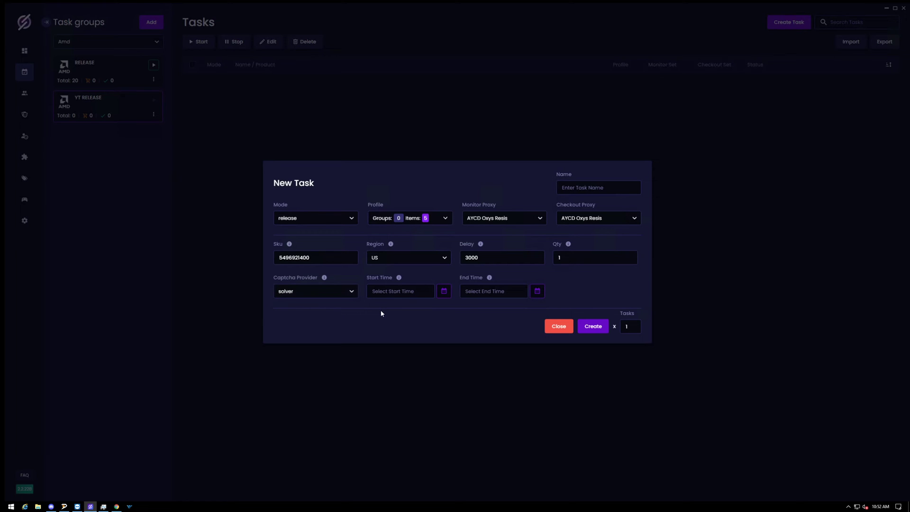
click(597, 331)
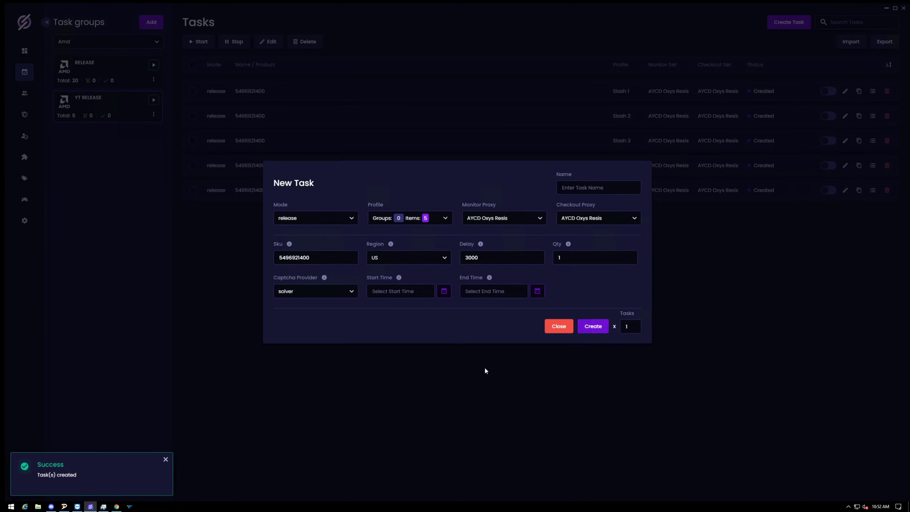
click(51, 506)
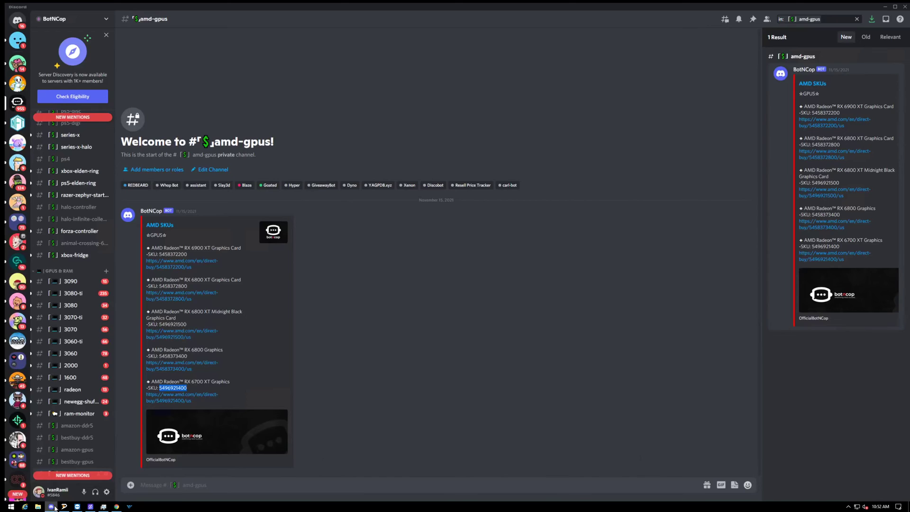
double_click(173, 355)
key(ctrl+c)
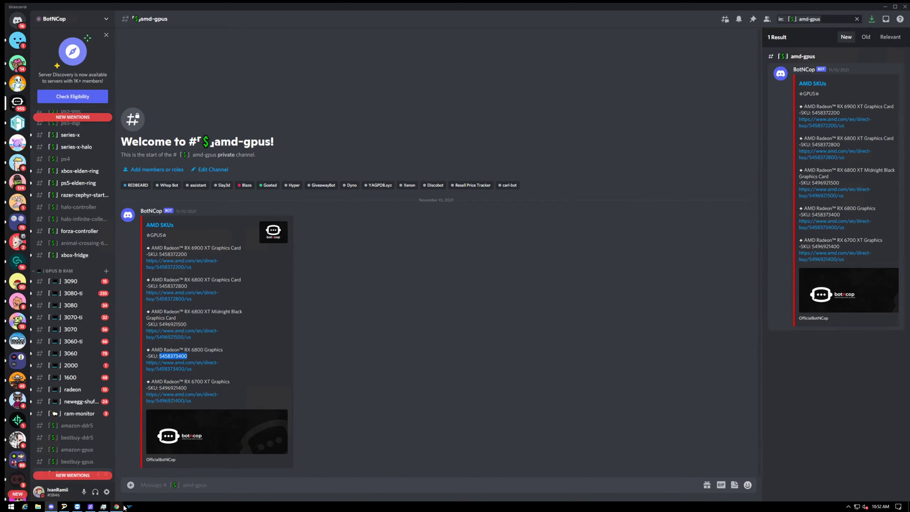
click(90, 506)
double_click(294, 256)
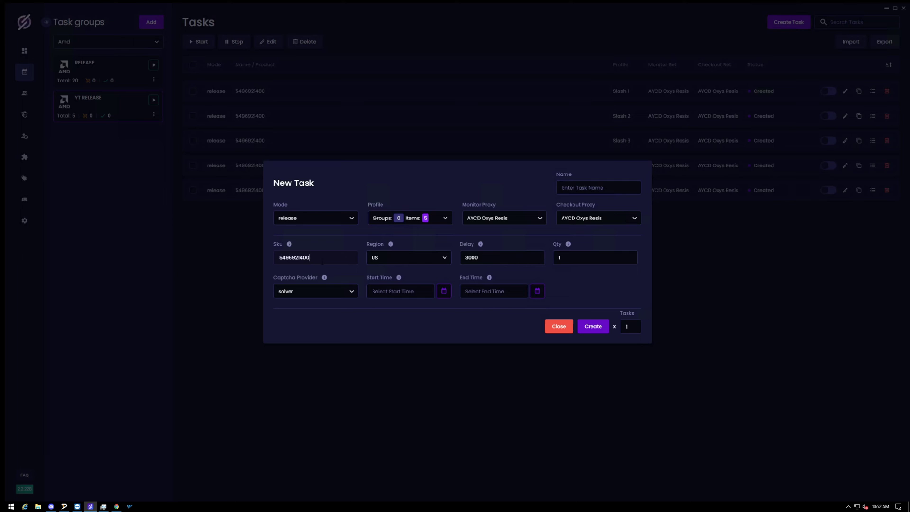
key(ctrl+v)
click(590, 325)
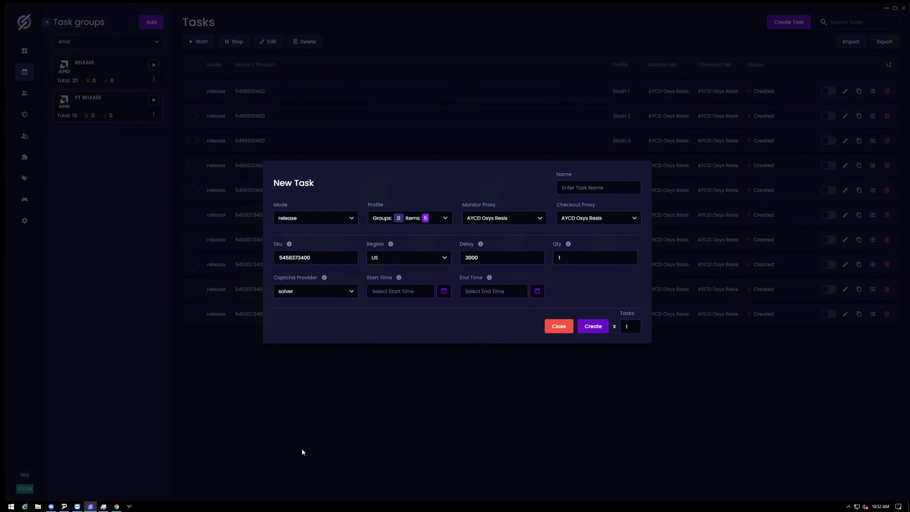
click(51, 506)
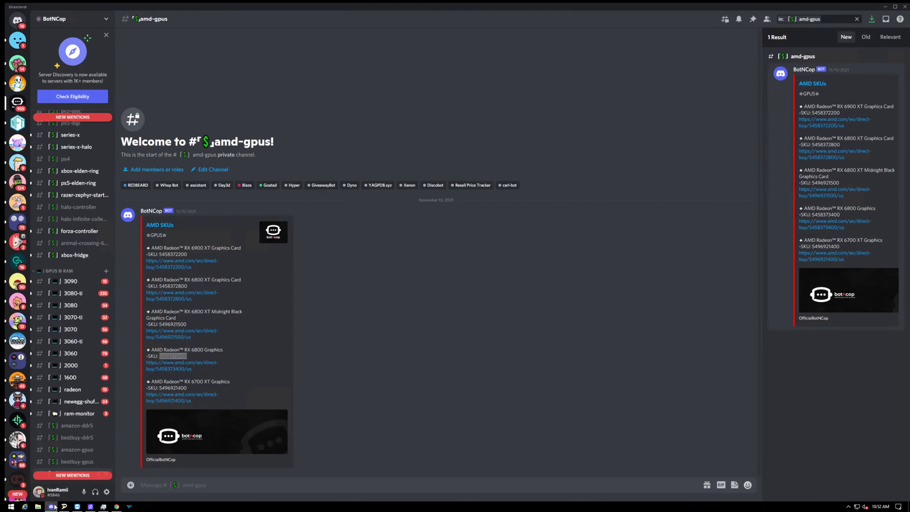
double_click(173, 324)
key(ctrl+c)
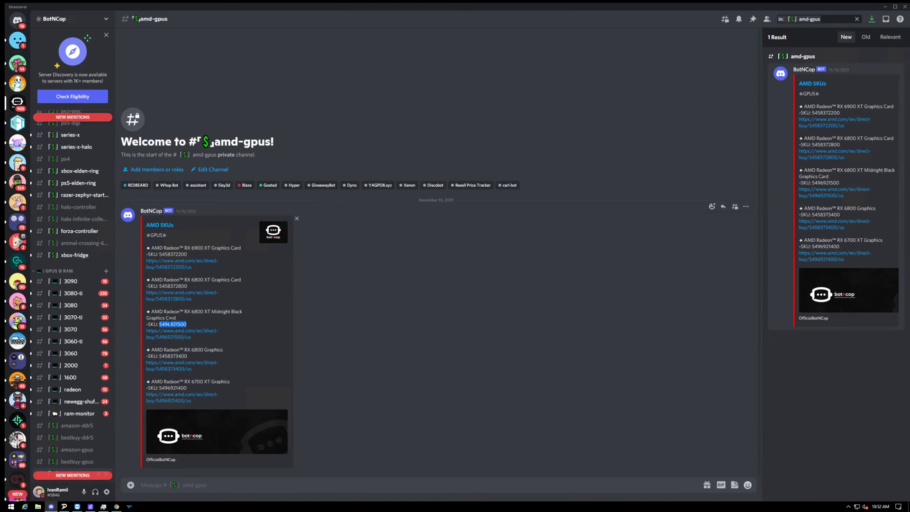
click(90, 506)
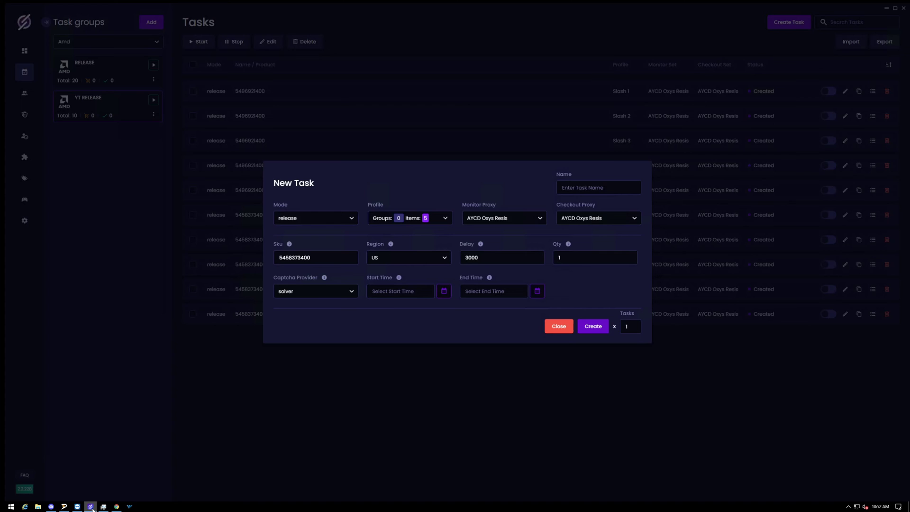
key(ctrl+a)
key(ctrl+v)
click(593, 326)
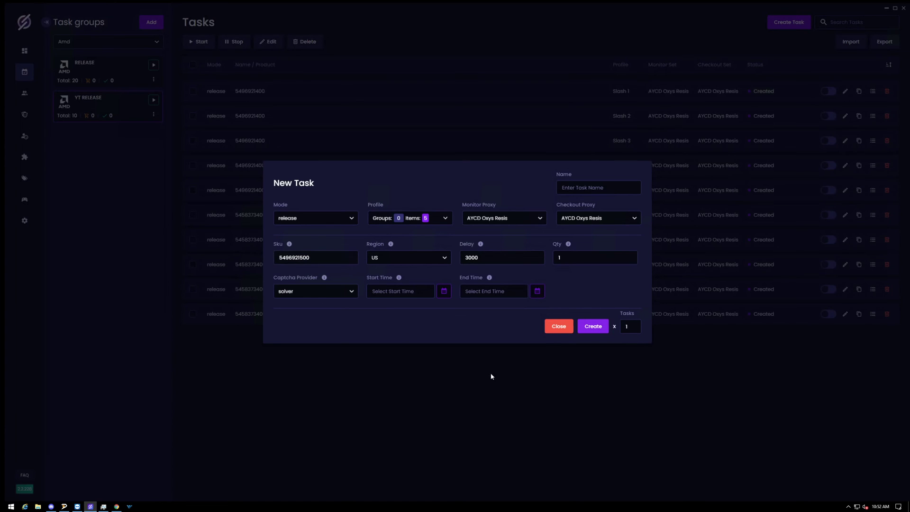
click(50, 506)
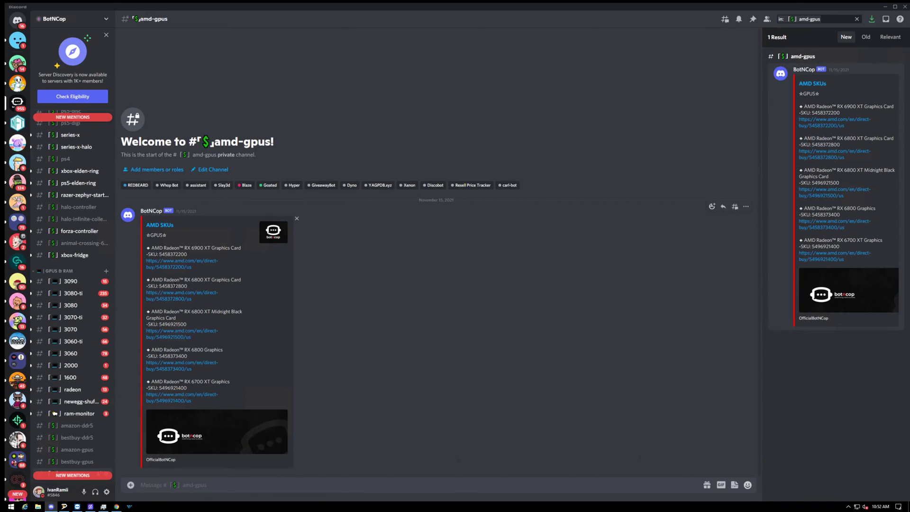
double_click(173, 285)
key(ctrl+c)
click(76, 506)
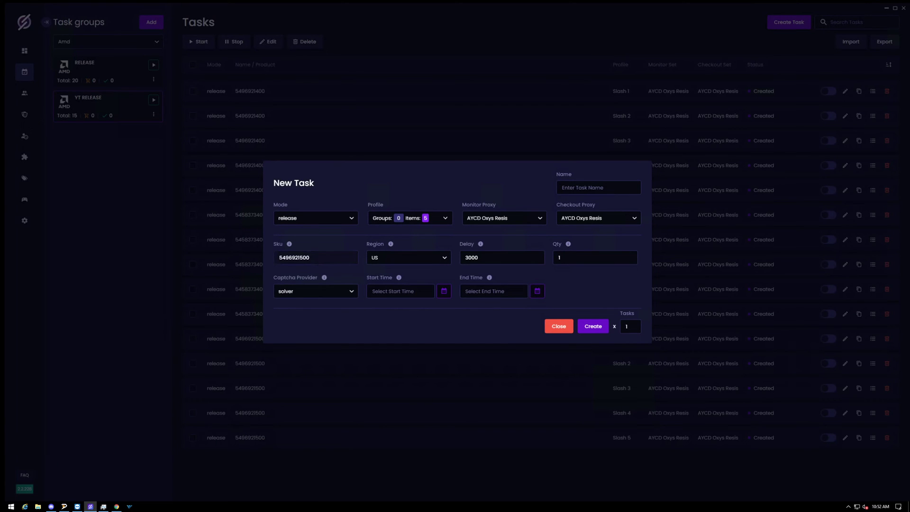
key(ctrl+a)
key(ctrl+v)
click(601, 328)
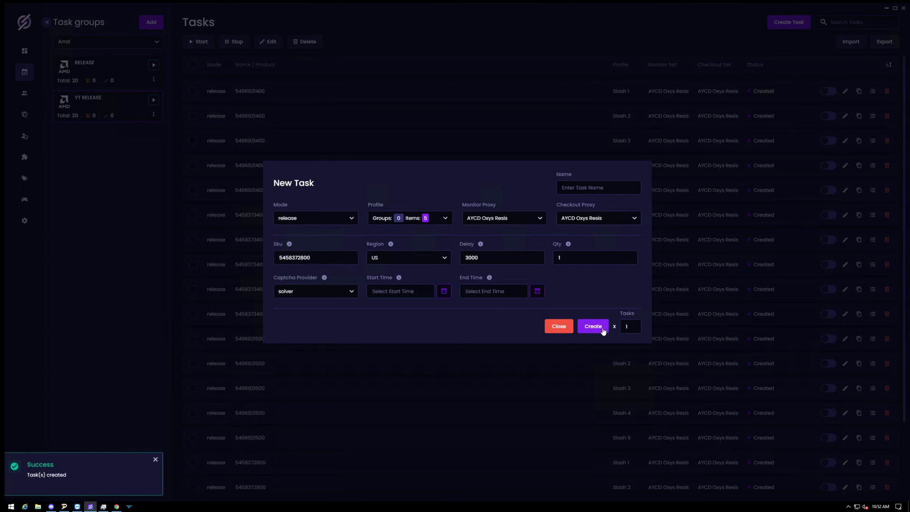
click(558, 327)
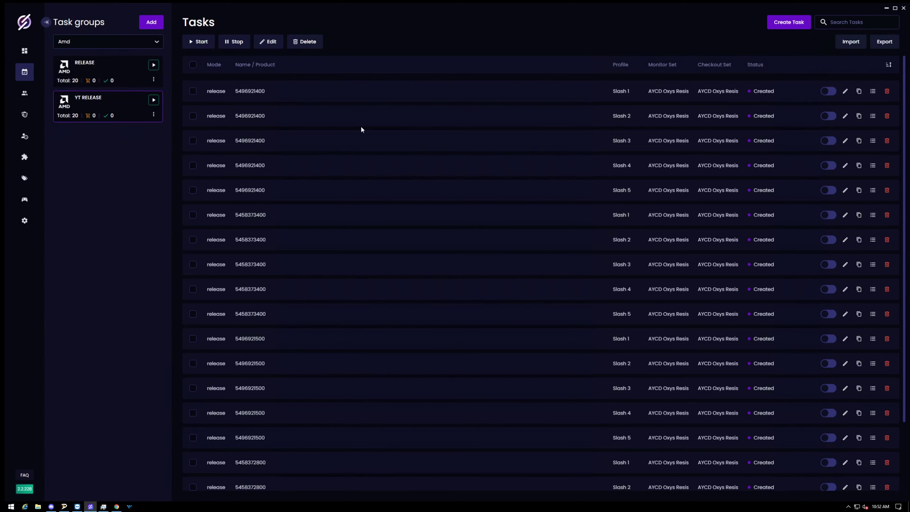
Run the YT RELEASE group so its 20 tasks start and show Mode Disabled
click(190, 44)
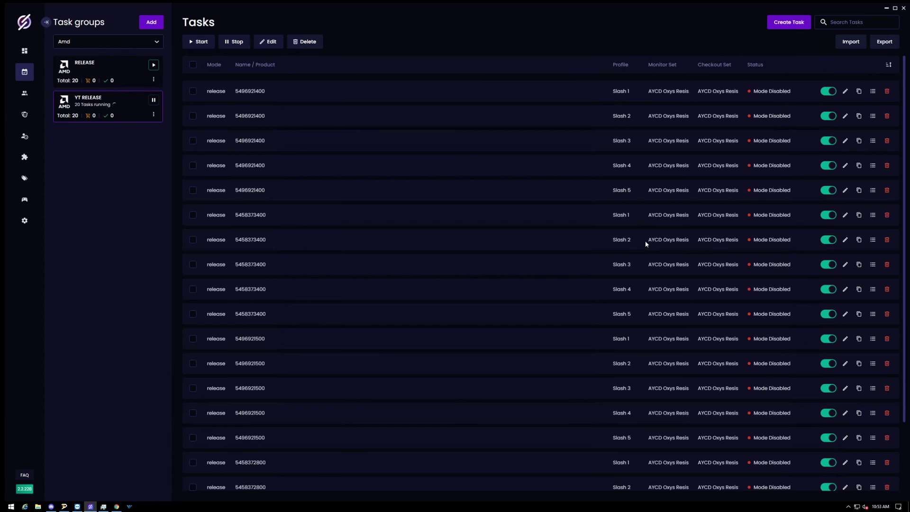